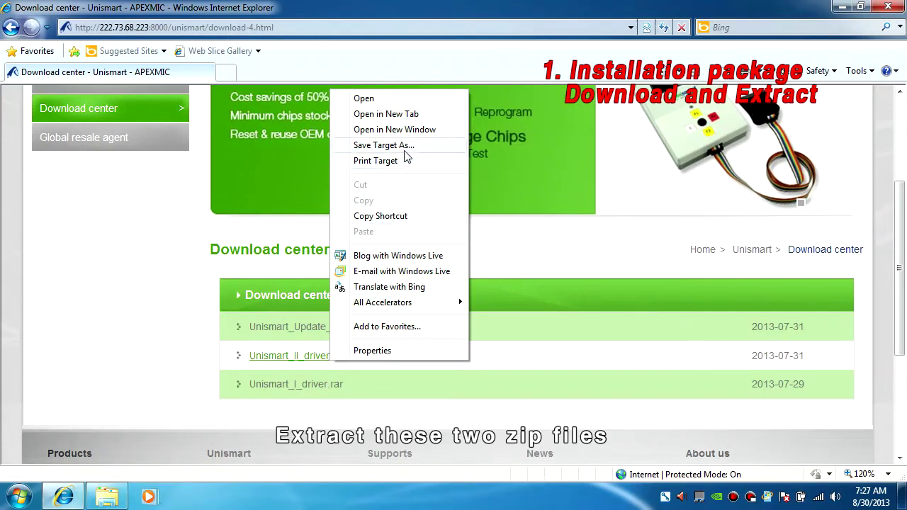
- Save the Unismart_II_driver.rar download to the desktop as a WinRAR archive and minimize the browser
{"action": "left_click", "coordinate": [380, 217]}
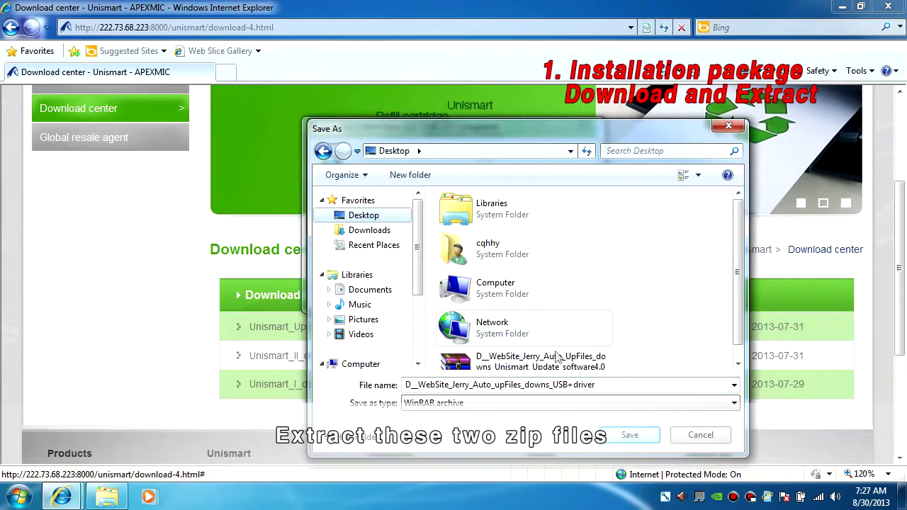
{"action": "left_click", "coordinate": [629, 435]}
{"action": "left_click", "coordinate": [564, 289]}
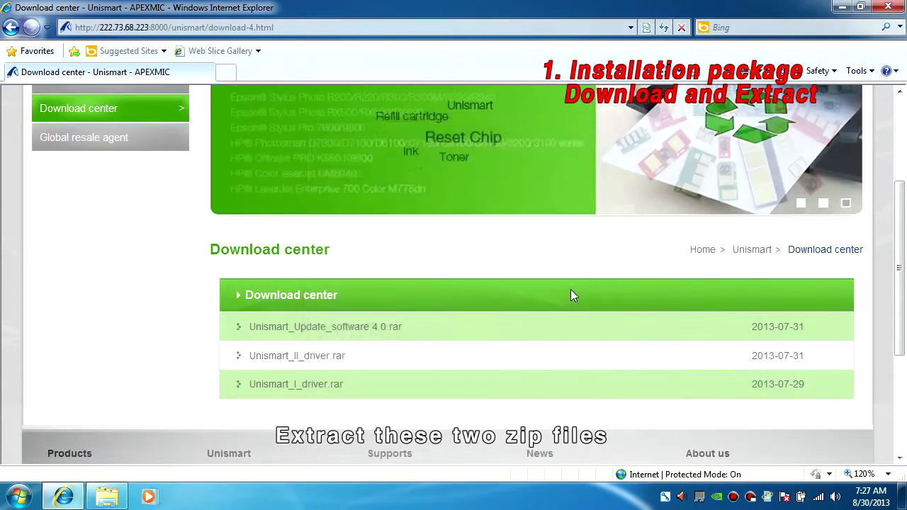
{"action": "left_click", "coordinate": [842, 7]}
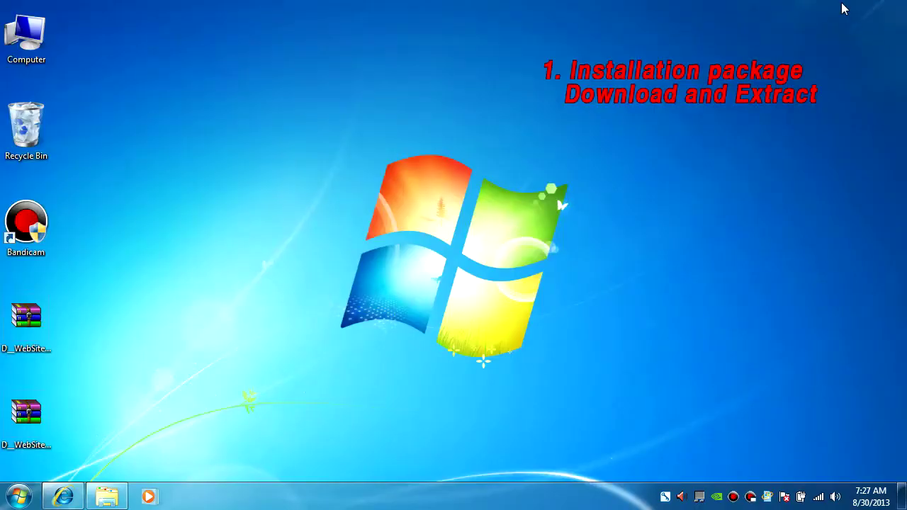
- Extract the Unismart_Update_software 4.0 and USB driver archives directly onto the desktop
{"action": "right_click", "coordinate": [34, 320]}
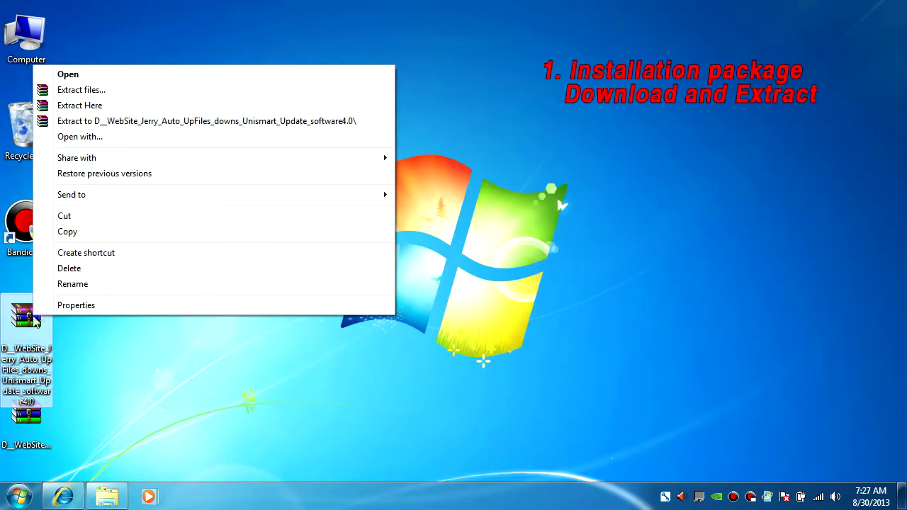
{"action": "left_click", "coordinate": [111, 103]}
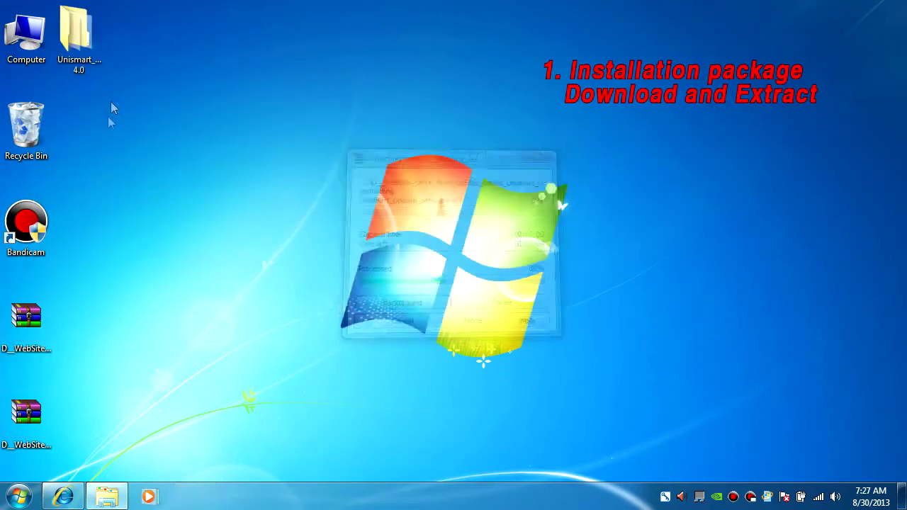
{"action": "right_click", "coordinate": [19, 423]}
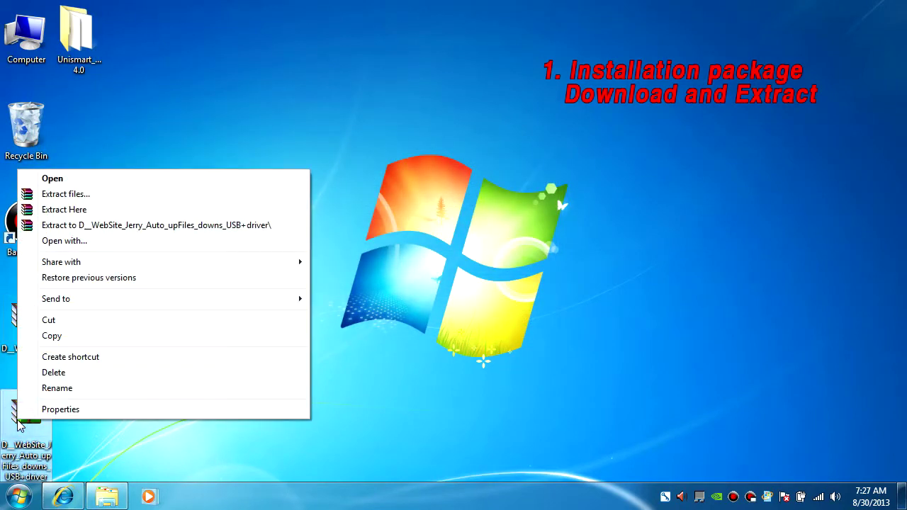
{"action": "left_click", "coordinate": [86, 208]}
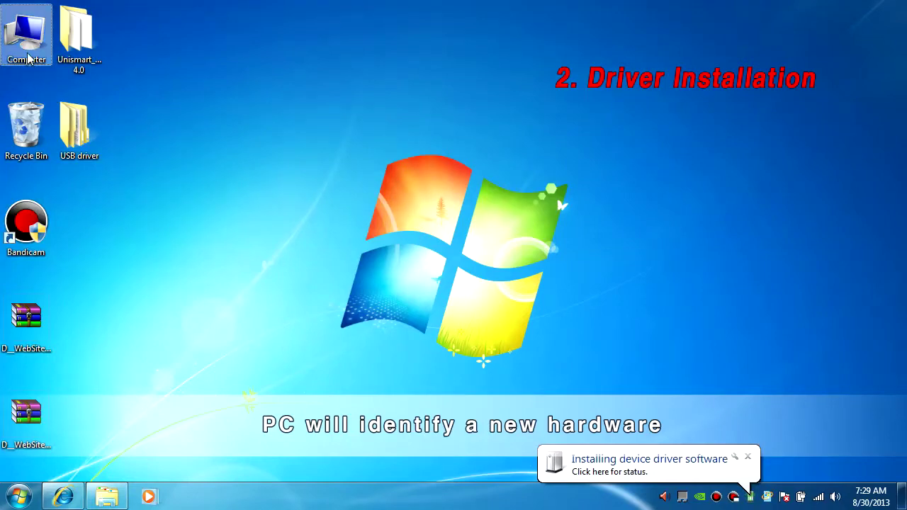
- Open Computer Management for this computer and show Device Manager
{"action": "right_click", "coordinate": [28, 55]}
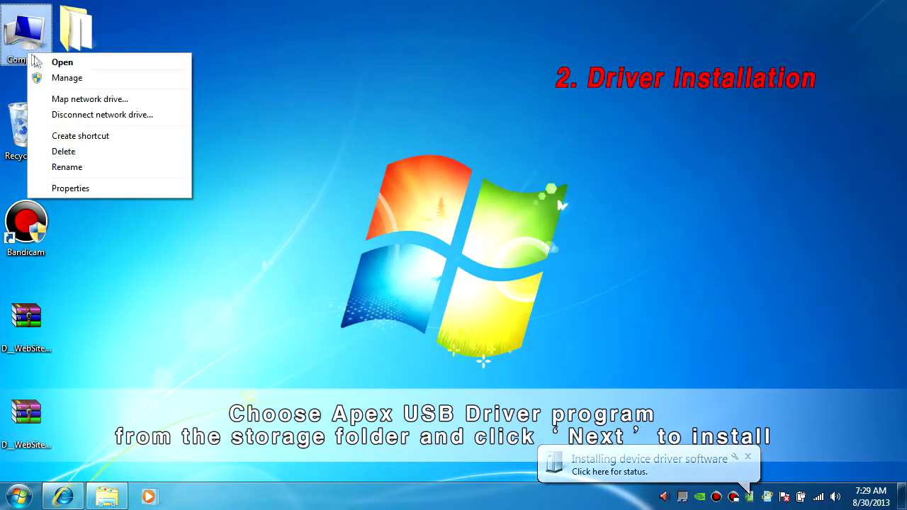
{"action": "left_click", "coordinate": [65, 78]}
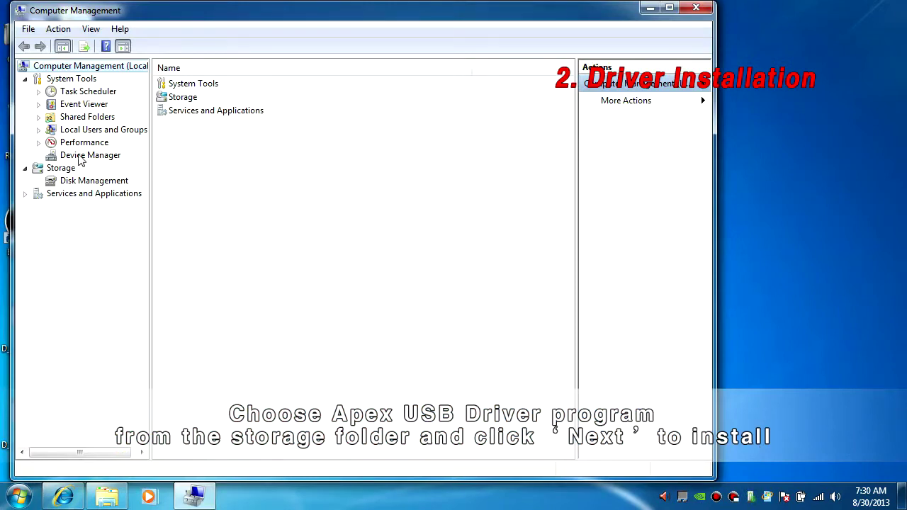
{"action": "left_click", "coordinate": [81, 159]}
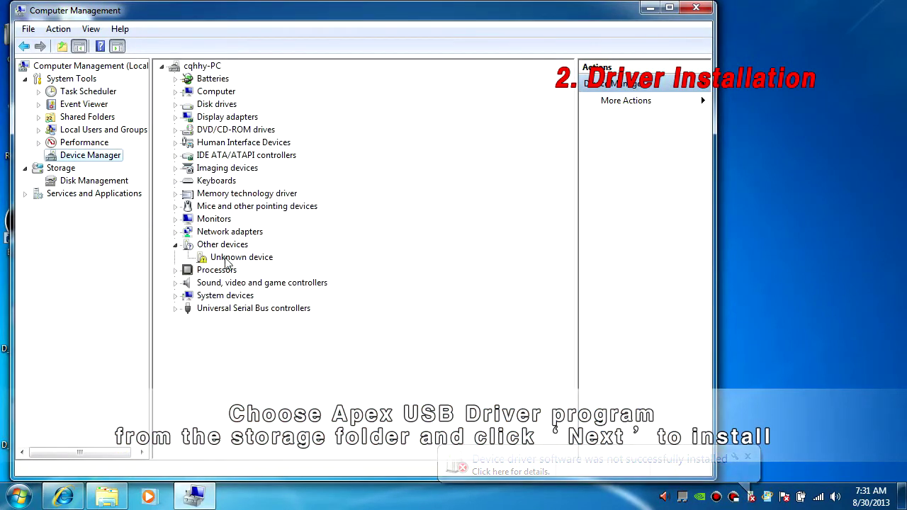
- Start a manual driver update for the unknown device, choosing from the computer's driver list with Show All Devices as hardware type
{"action": "right_click", "coordinate": [227, 261]}
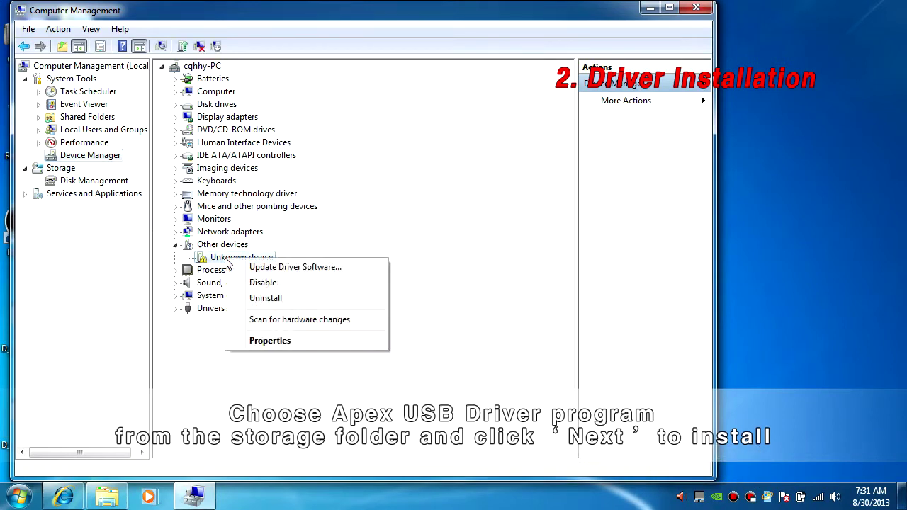
{"action": "left_click", "coordinate": [259, 273]}
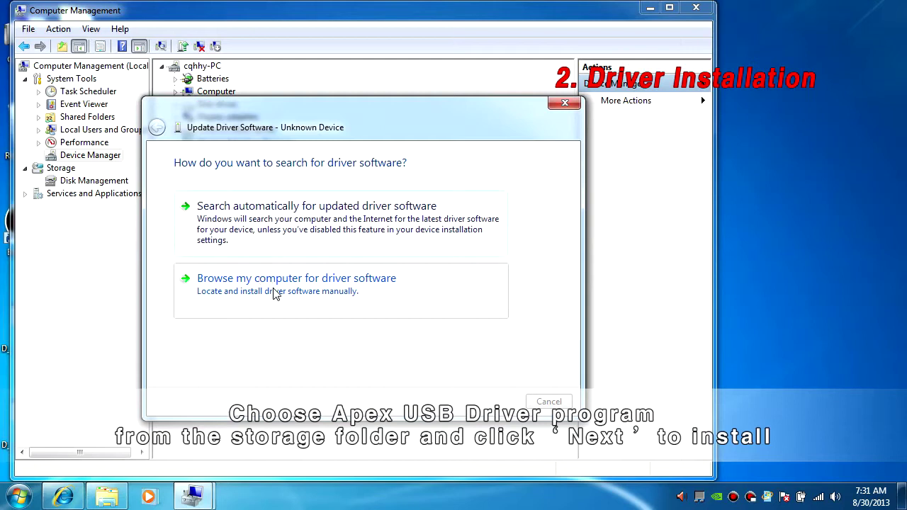
{"action": "left_click", "coordinate": [277, 292]}
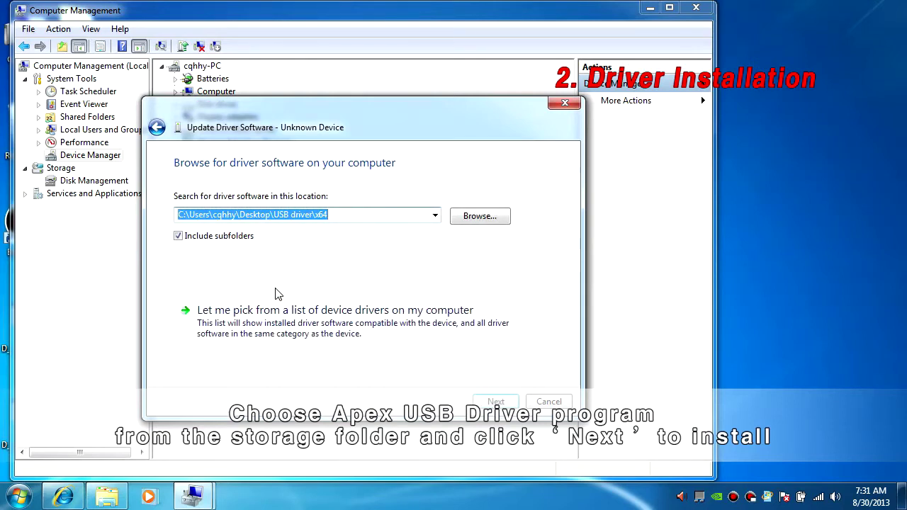
{"action": "left_click", "coordinate": [399, 318]}
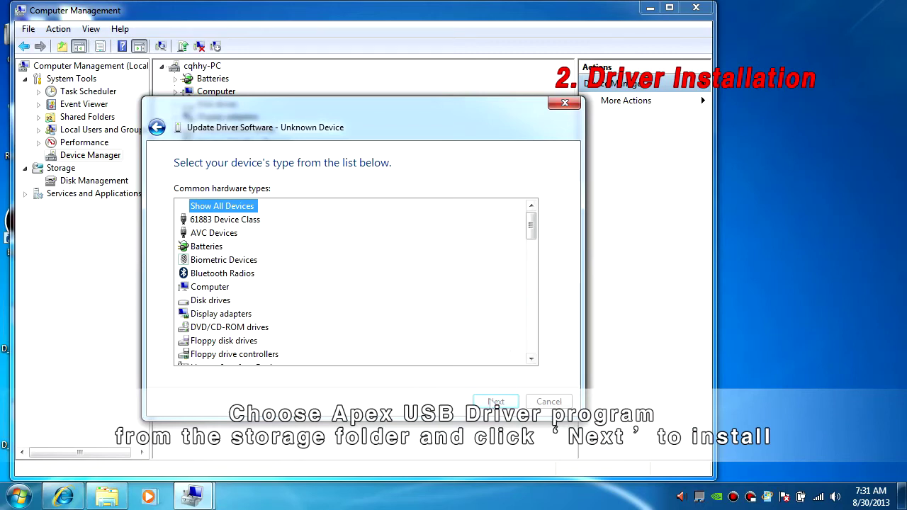
{"action": "left_click", "coordinate": [496, 402]}
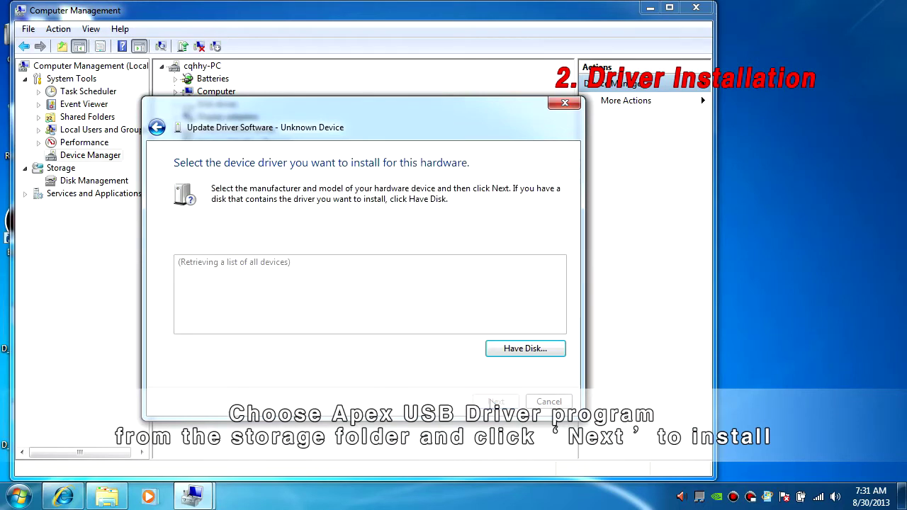
- Load the cyusb setup information file from the x64 subfolder of the desktop's USB driver folder as the driver disk source
{"action": "left_click", "coordinate": [531, 348]}
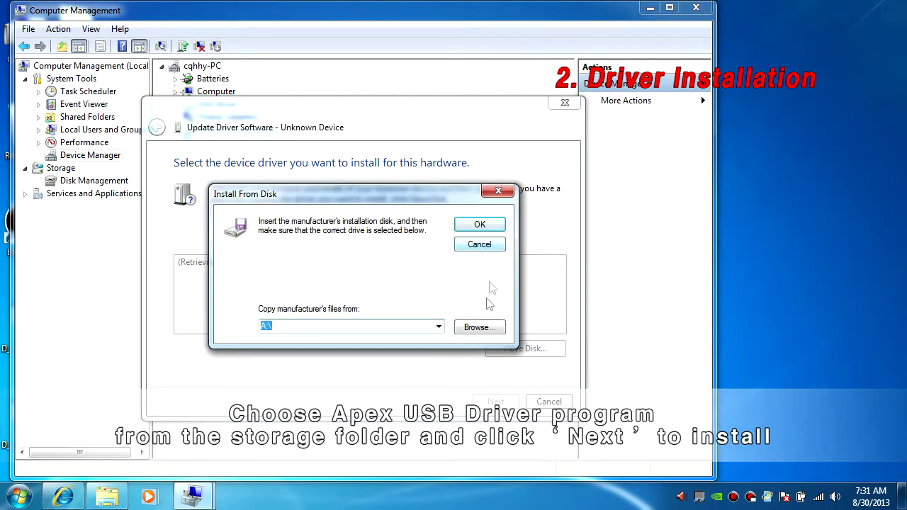
{"action": "left_click", "coordinate": [485, 329]}
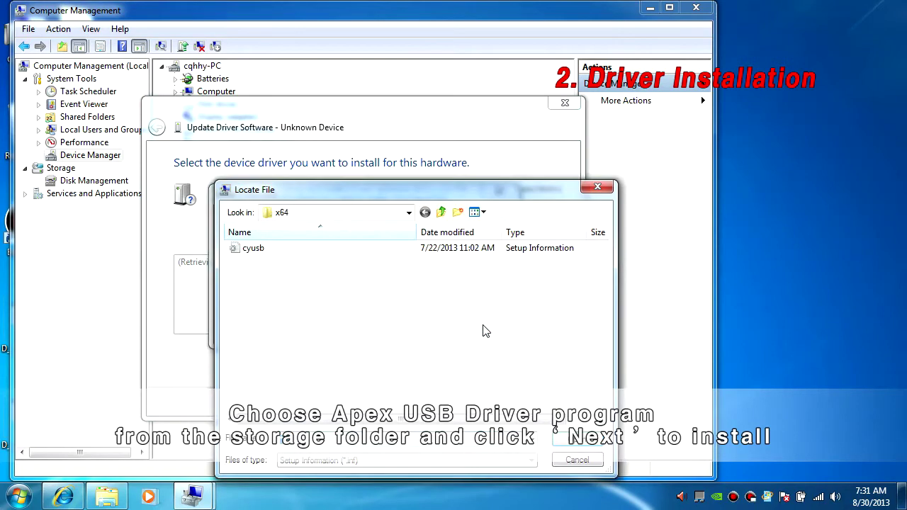
{"action": "left_click", "coordinate": [408, 213]}
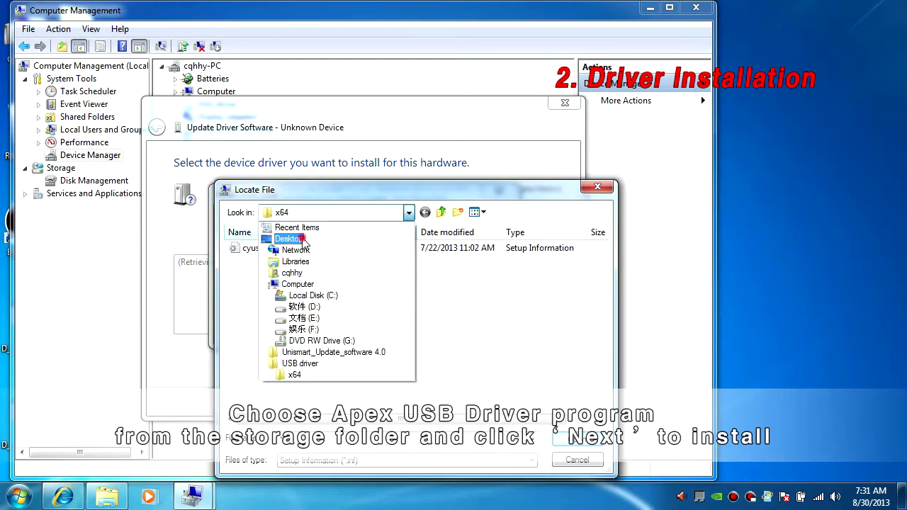
{"action": "left_click", "coordinate": [303, 241]}
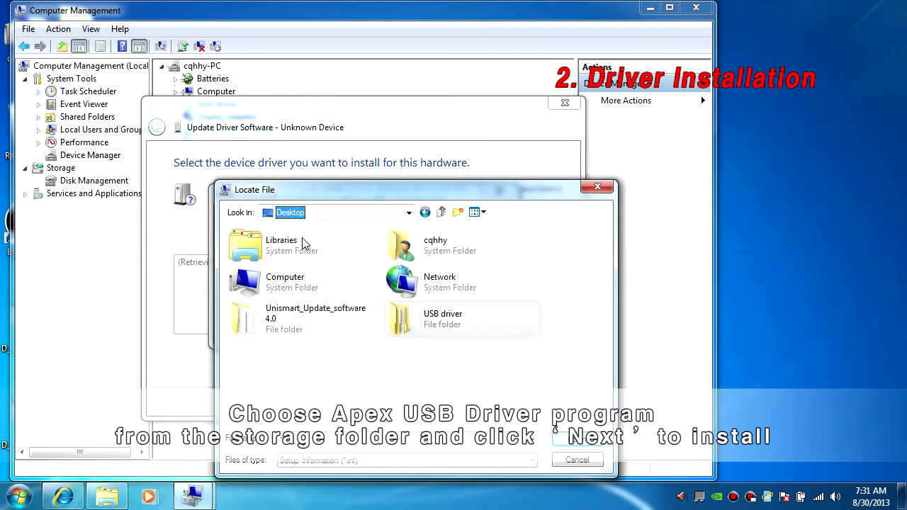
{"action": "double_click", "coordinate": [418, 321]}
{"action": "left_click", "coordinate": [327, 249]}
{"action": "left_click", "coordinate": [576, 439]}
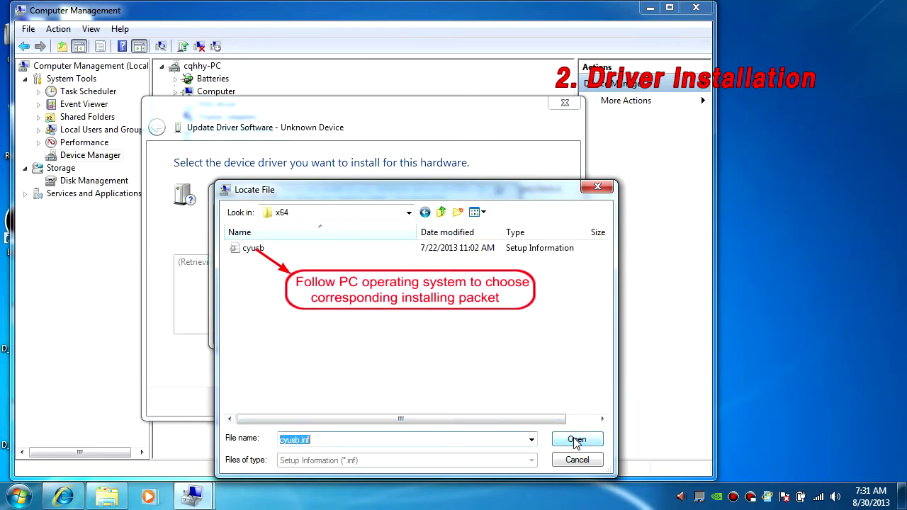
{"action": "left_click", "coordinate": [316, 253]}
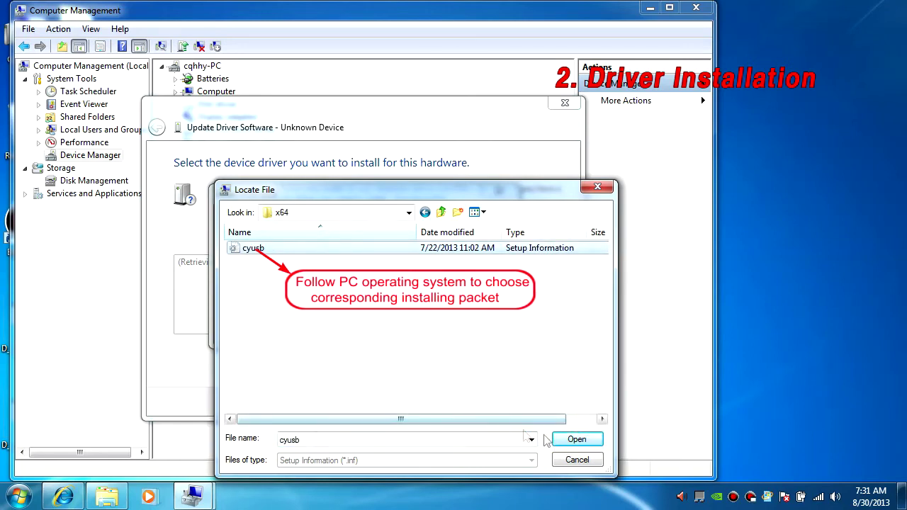
{"action": "left_click", "coordinate": [576, 439]}
{"action": "left_click", "coordinate": [480, 225]}
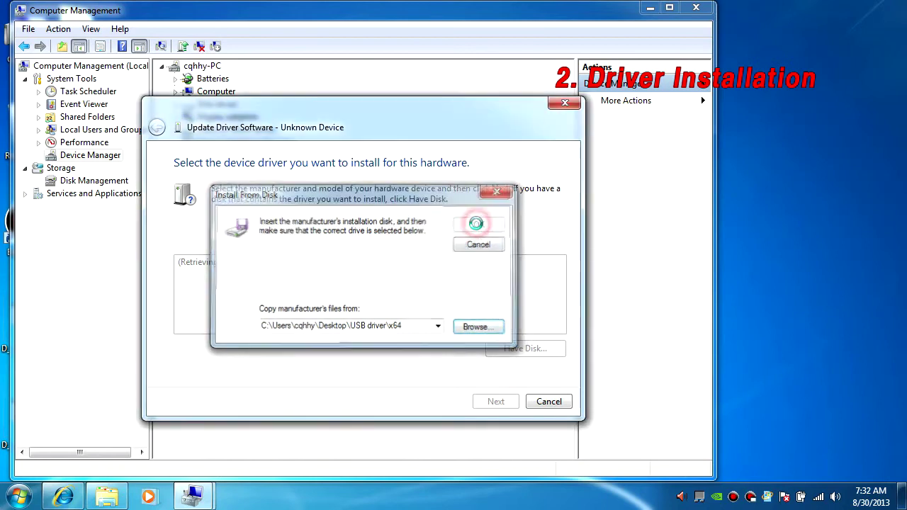
- Install the Apex_Unismart driver despite the unverified publisher, and close the update wizard and Computer Management
{"action": "left_click", "coordinate": [216, 282]}
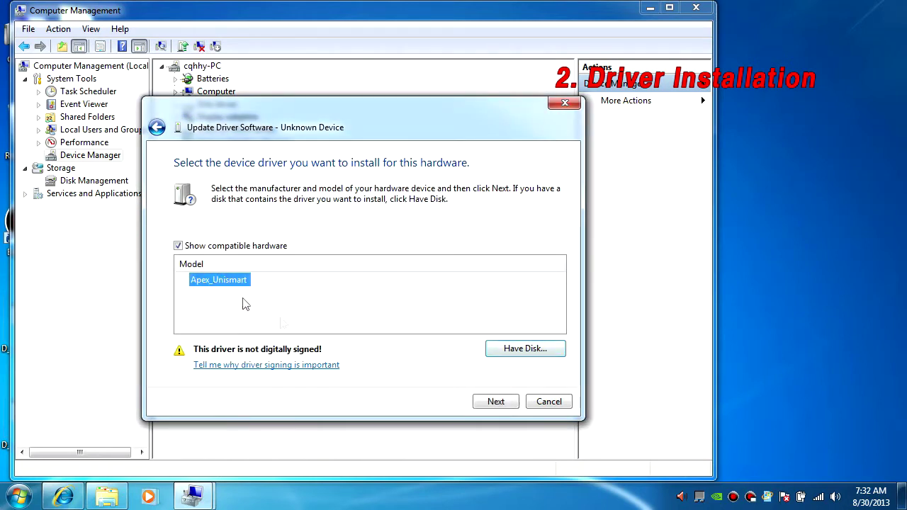
{"action": "left_click", "coordinate": [496, 402]}
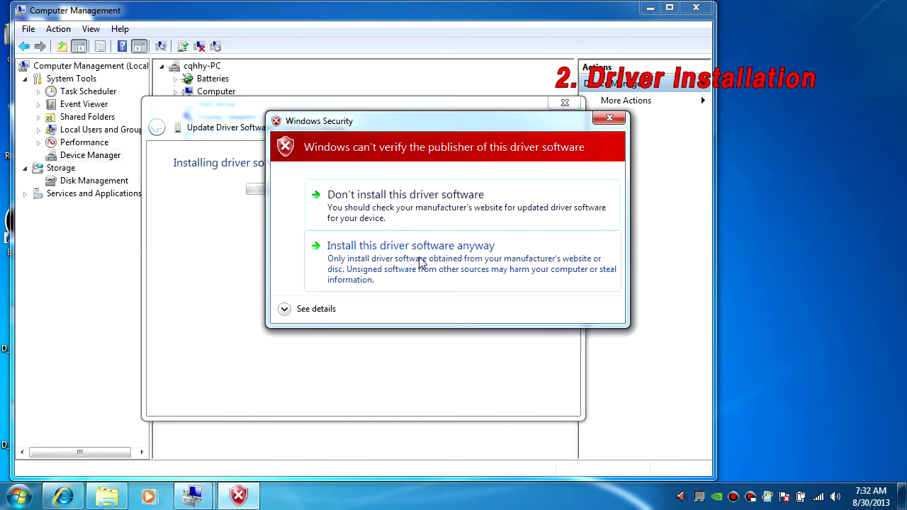
{"action": "left_click", "coordinate": [420, 262]}
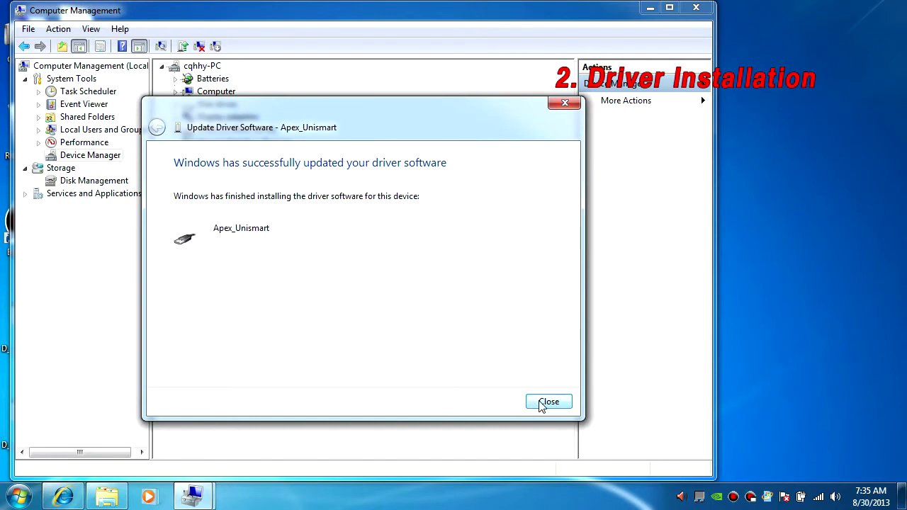
{"action": "left_click", "coordinate": [544, 403]}
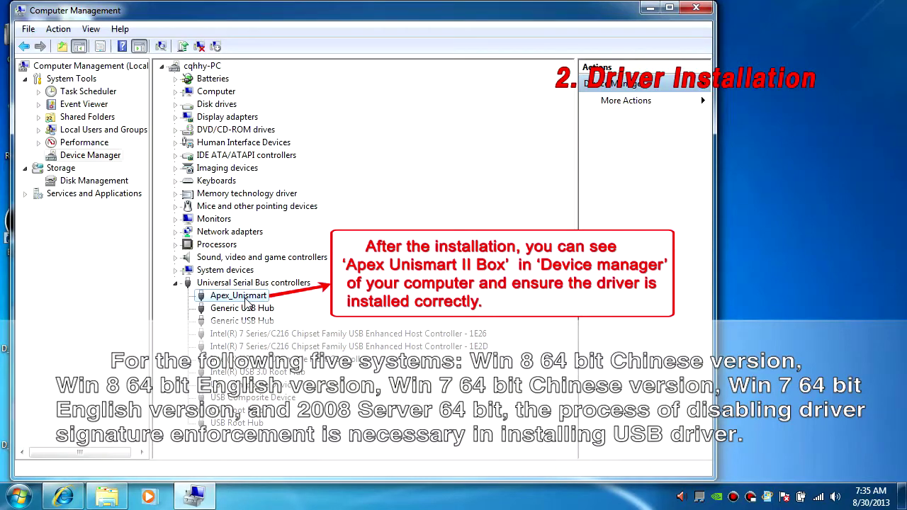
{"action": "left_click", "coordinate": [696, 8]}
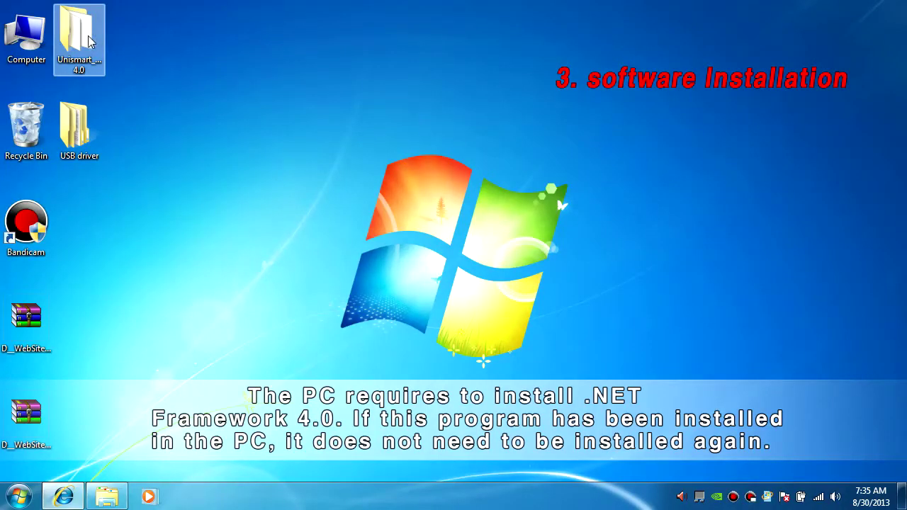
- Open the Unismart_Update_software 4.0 folder on the desktop and run its setup application
{"action": "right_click", "coordinate": [88, 37]}
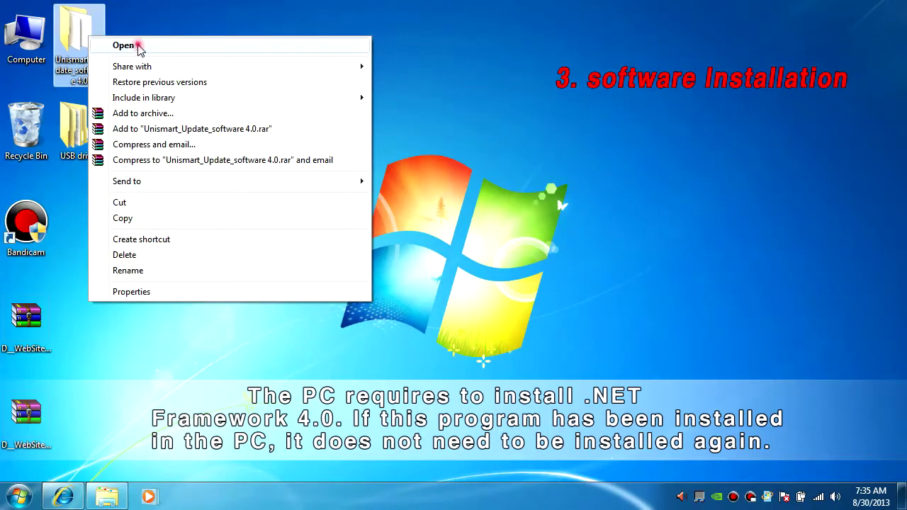
{"action": "left_click", "coordinate": [123, 45]}
{"action": "right_click", "coordinate": [321, 147]}
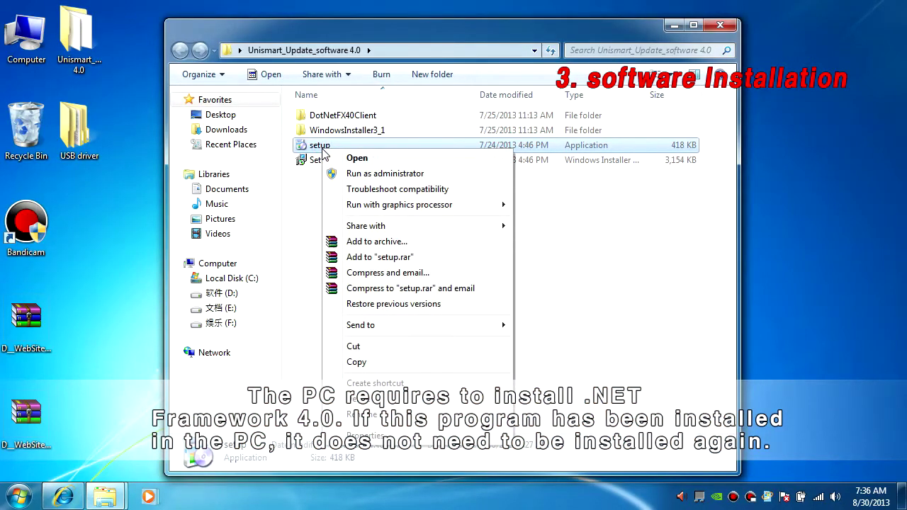
{"action": "left_click", "coordinate": [360, 158]}
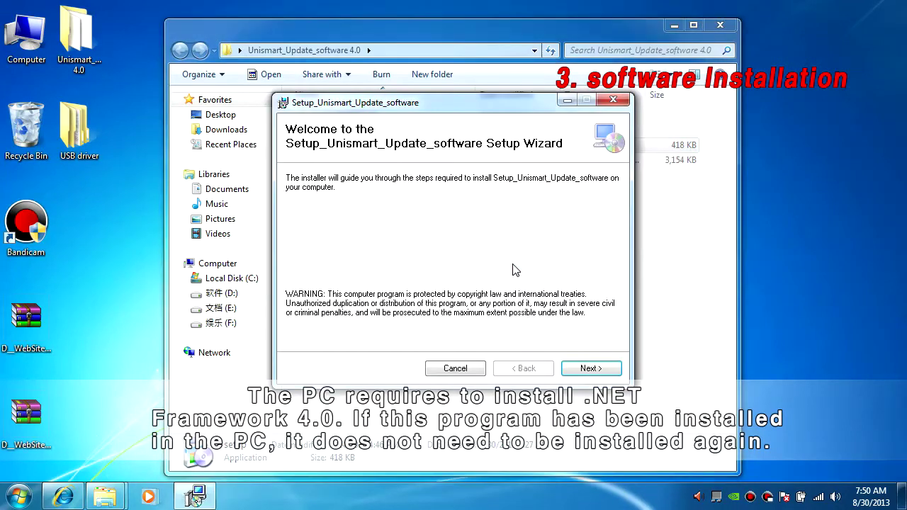
- Install Setup_Unismart_Update_software for everyone in the default folder, and close the installer and the folder window
{"action": "left_click", "coordinate": [590, 369]}
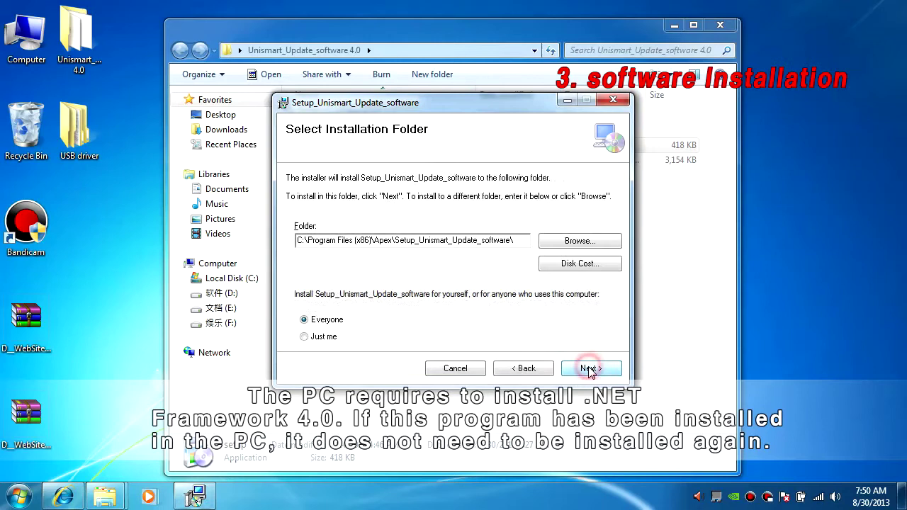
{"action": "left_click", "coordinate": [590, 369]}
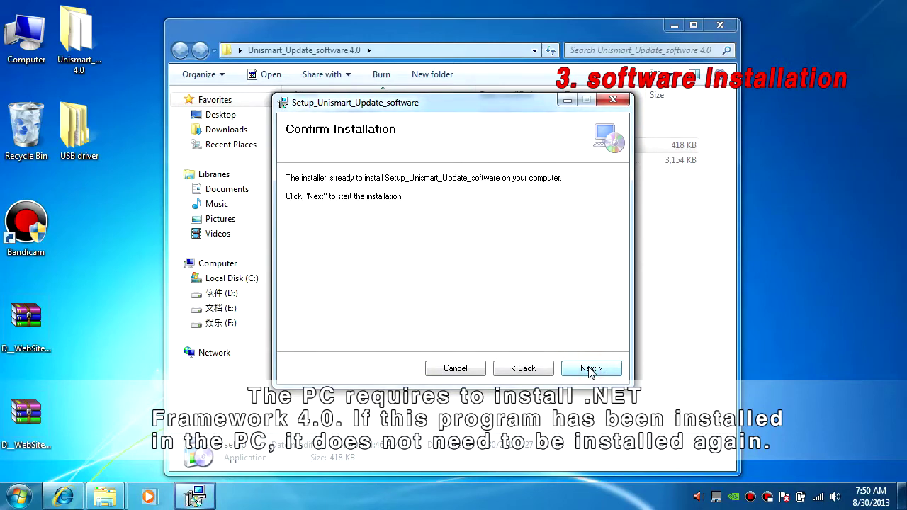
{"action": "left_click", "coordinate": [589, 368]}
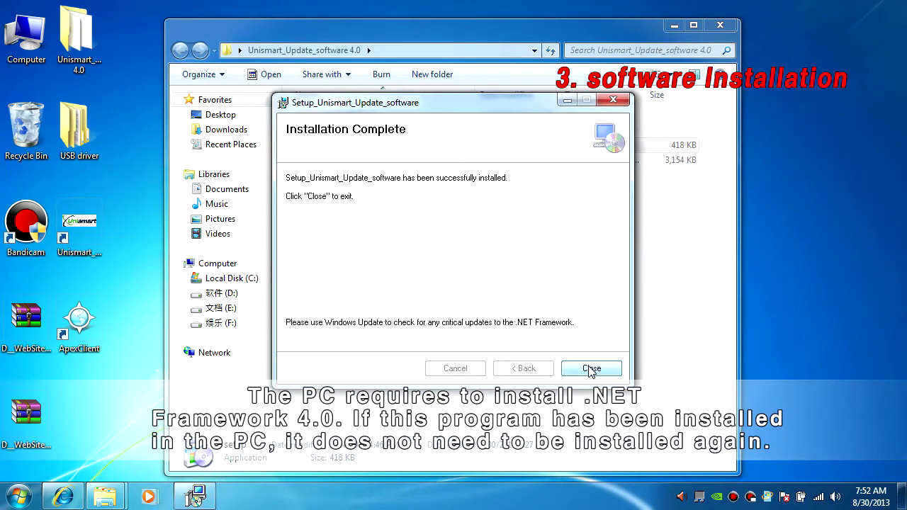
{"action": "left_click", "coordinate": [590, 370]}
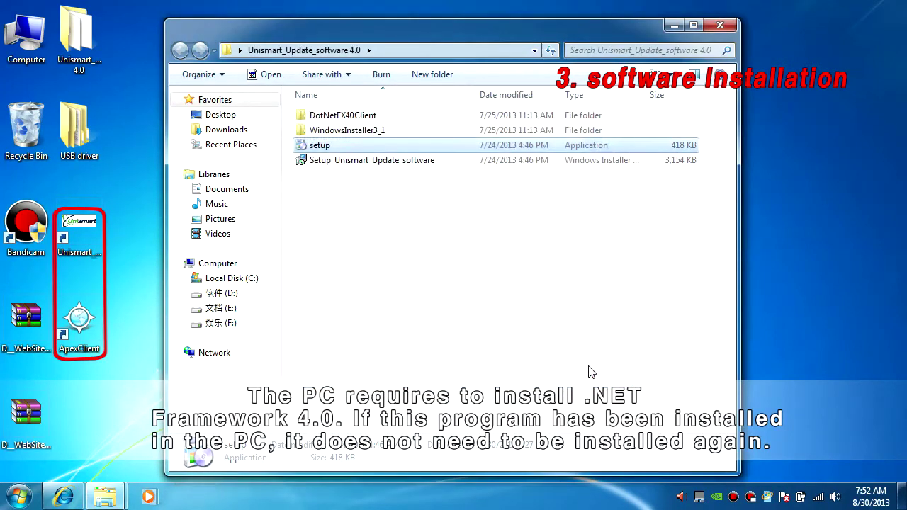
{"action": "left_click", "coordinate": [726, 22]}
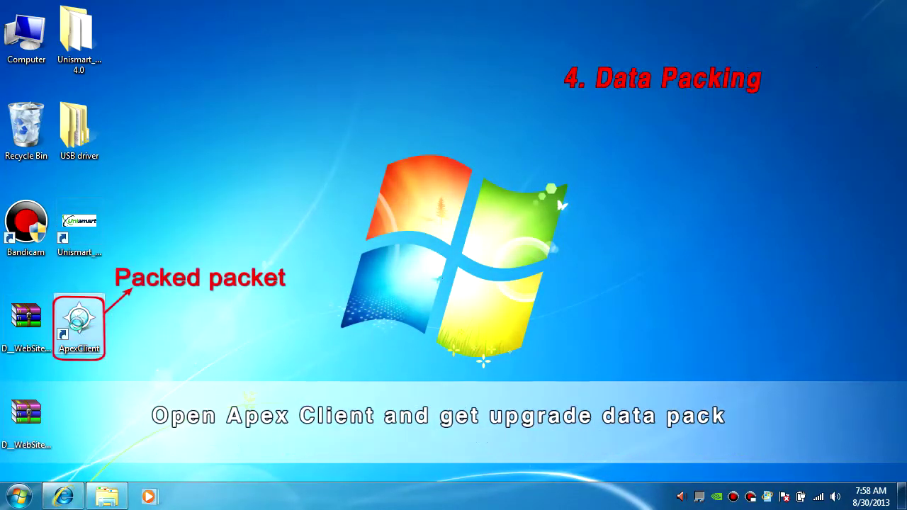
- Open ApexClient from the desktop and log in with the user ID and account password, keeping the language English
{"action": "right_click", "coordinate": [78, 324]}
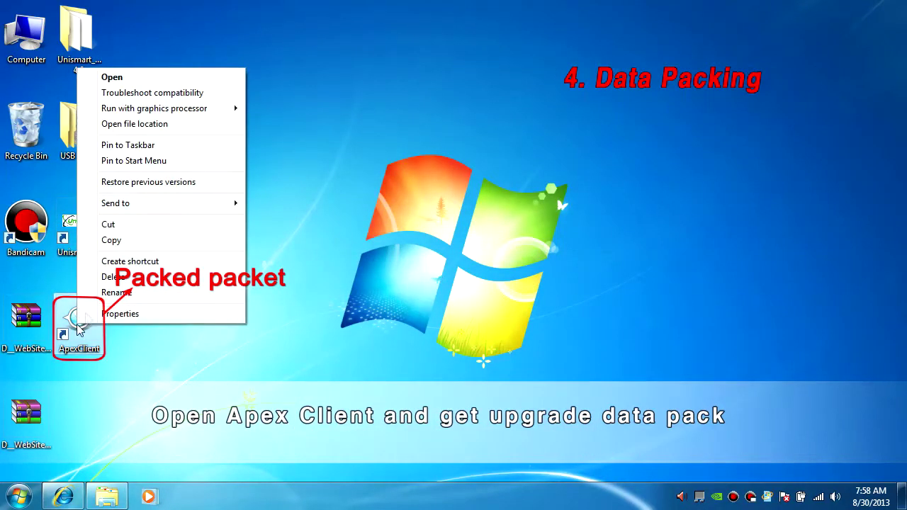
{"action": "left_click", "coordinate": [138, 77]}
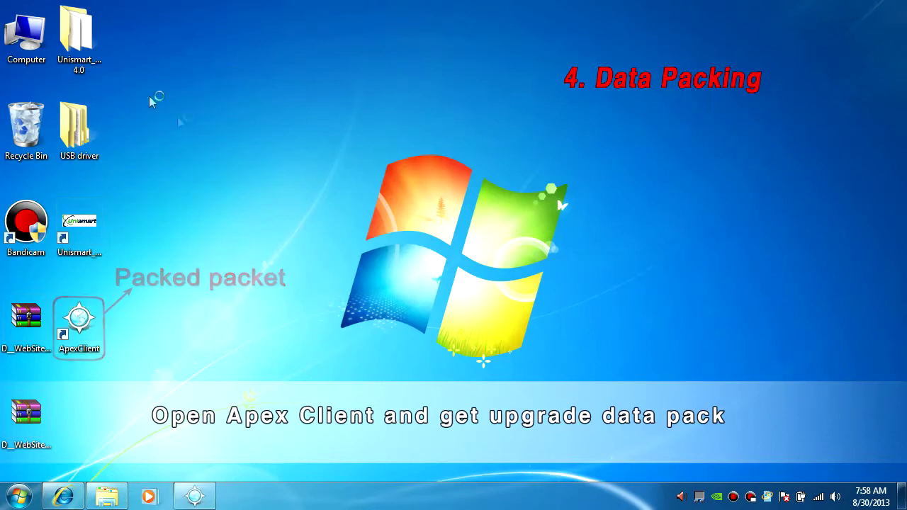
{"action": "left_click", "coordinate": [420, 232]}
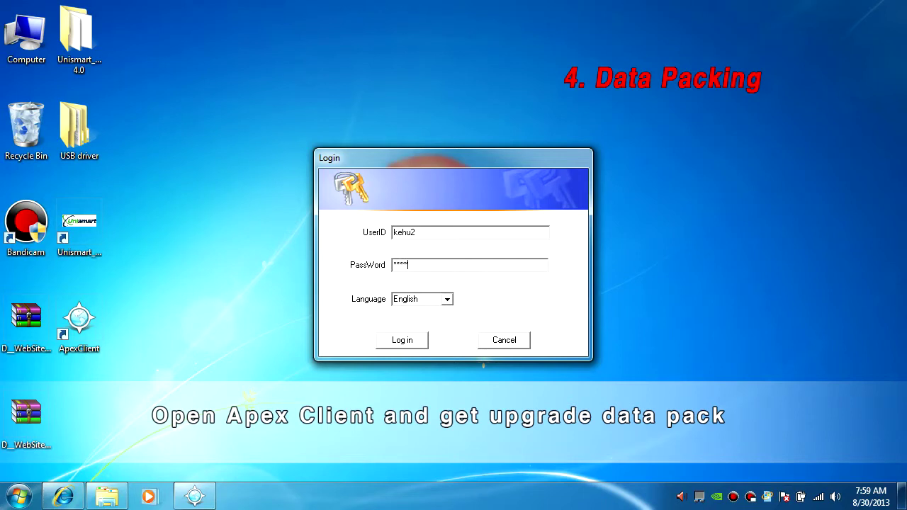
{"action": "key", "text": "Return"}
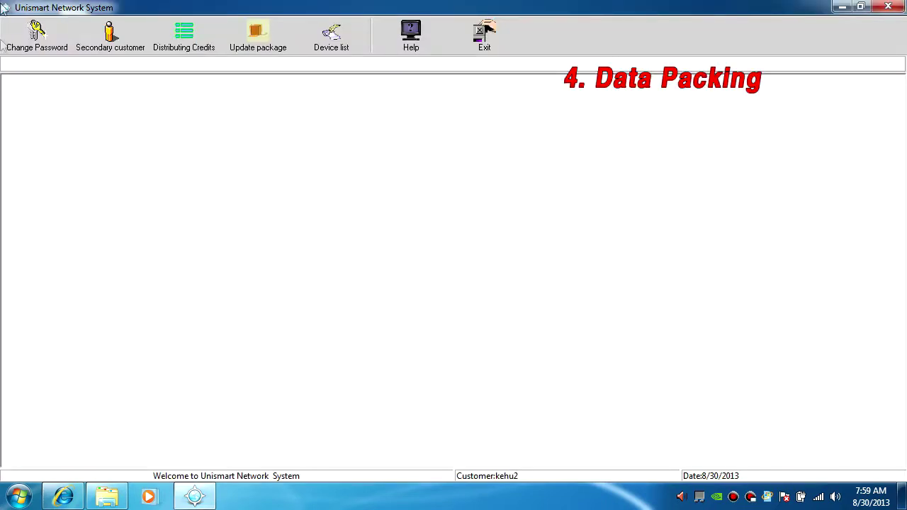
- Look through the Change Password, Secondary customer, Distributing Credits and Device list pages
{"action": "left_click", "coordinate": [42, 47]}
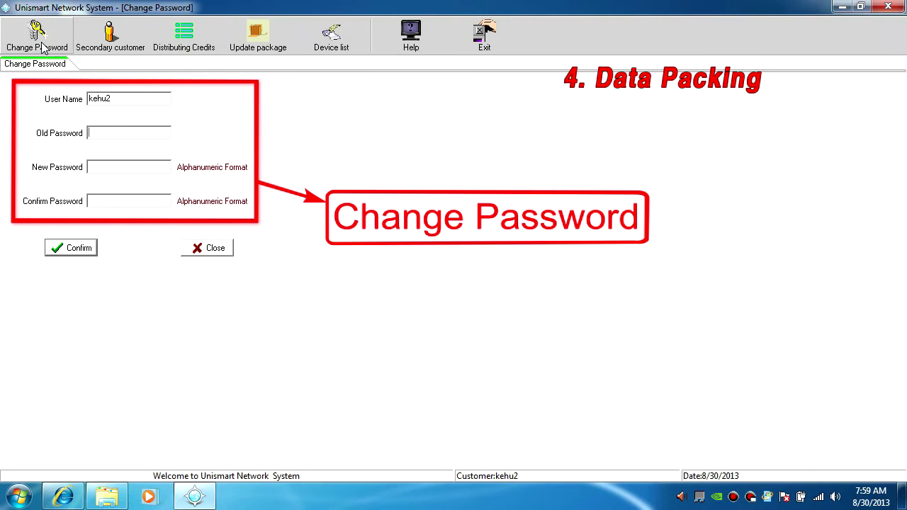
{"action": "left_click", "coordinate": [103, 40]}
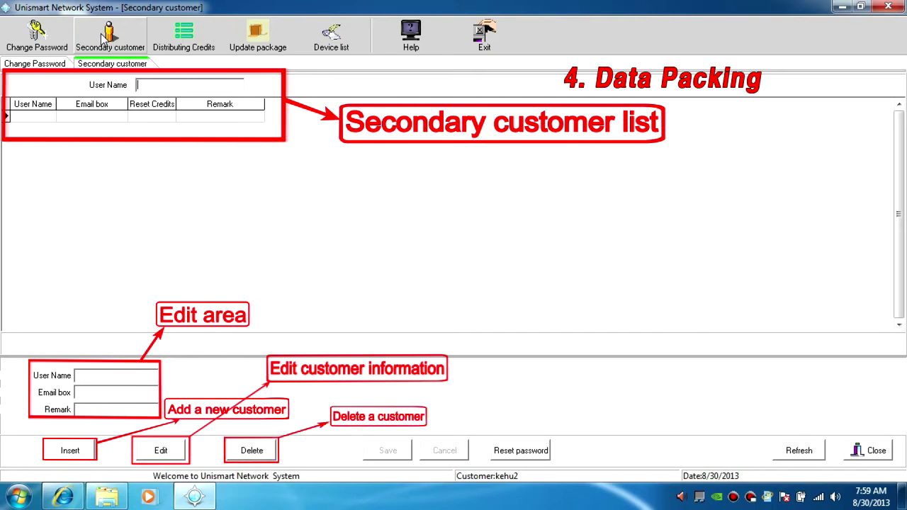
{"action": "left_click", "coordinate": [195, 34]}
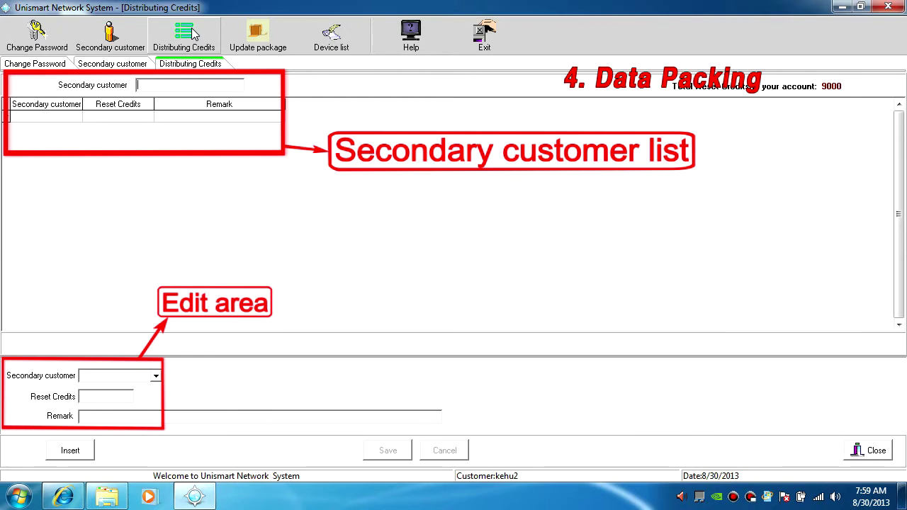
{"action": "left_click", "coordinate": [331, 35]}
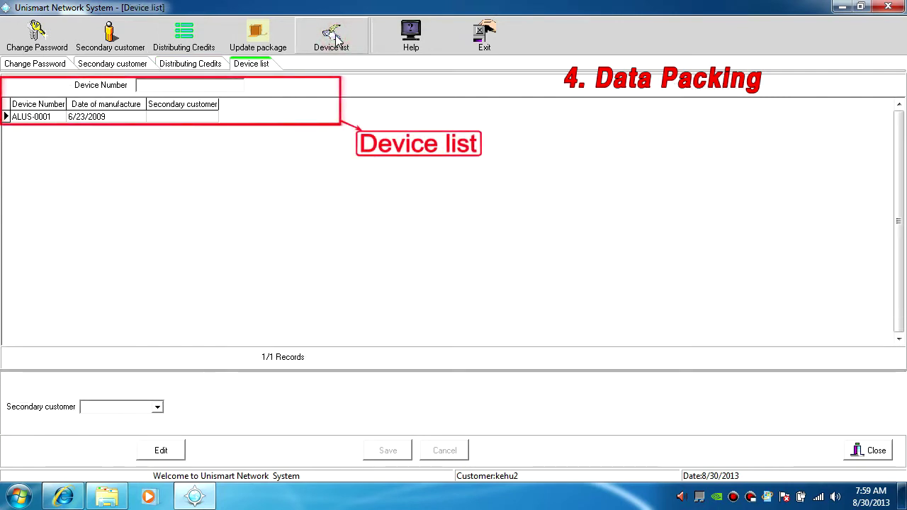
- Add an update package record for device ALUS-0001 with 1000 reset credits
{"action": "left_click", "coordinate": [259, 44]}
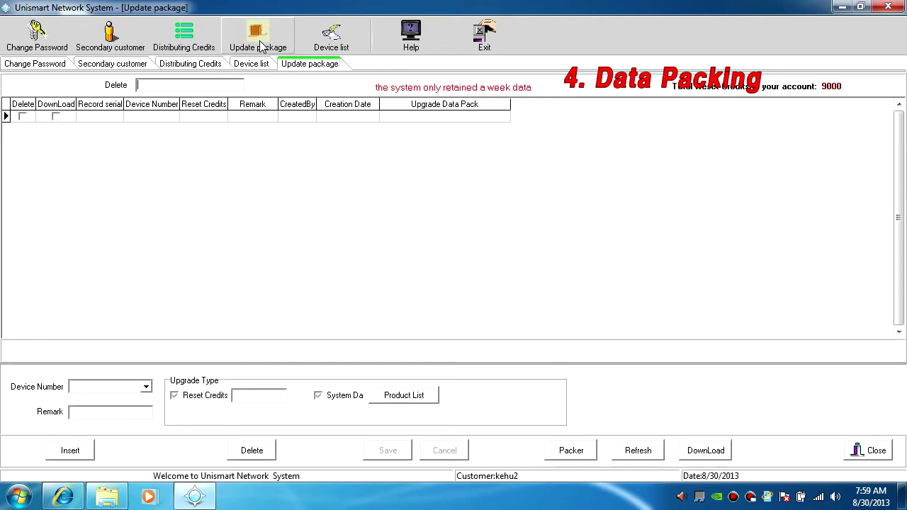
{"action": "left_click", "coordinate": [70, 452]}
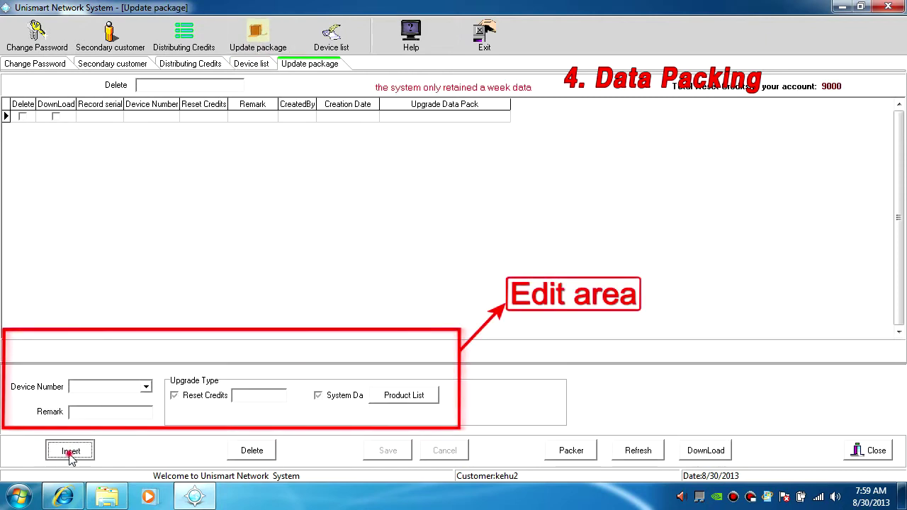
{"action": "left_click", "coordinate": [146, 388]}
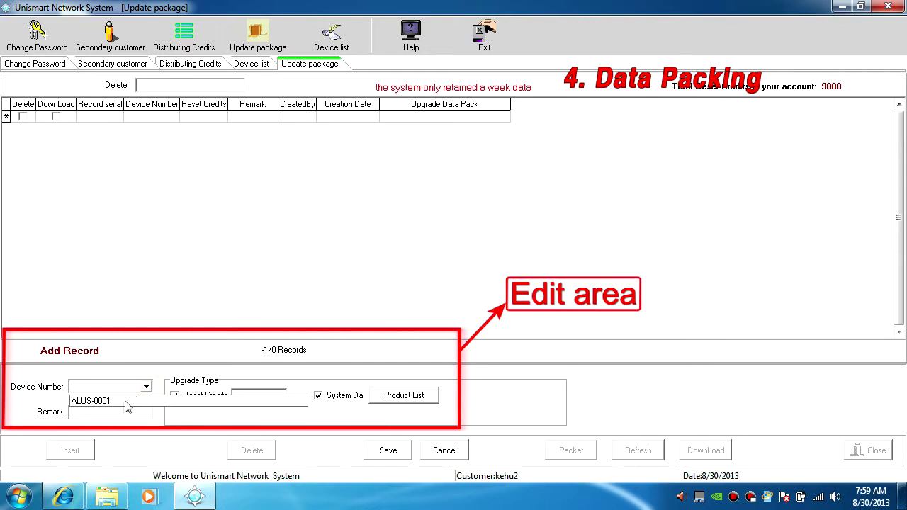
{"action": "left_click", "coordinate": [126, 401]}
{"action": "left_click", "coordinate": [258, 394]}
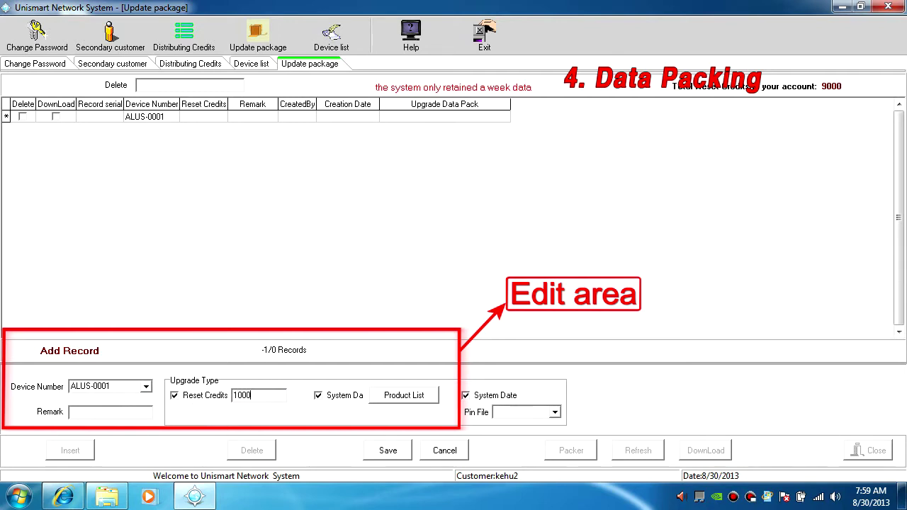
- Exclude the sixth, seventh and eighth HP entries from the package's product compatibility list
{"action": "left_click", "coordinate": [409, 399]}
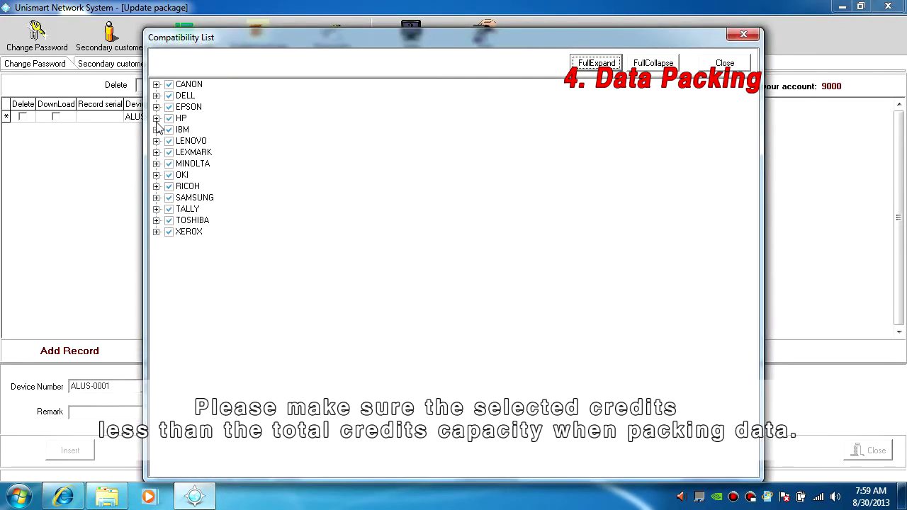
{"action": "left_click", "coordinate": [156, 119]}
{"action": "left_click", "coordinate": [182, 186]}
{"action": "left_click", "coordinate": [183, 198]}
{"action": "left_click", "coordinate": [182, 209]}
{"action": "left_click", "coordinate": [157, 118]}
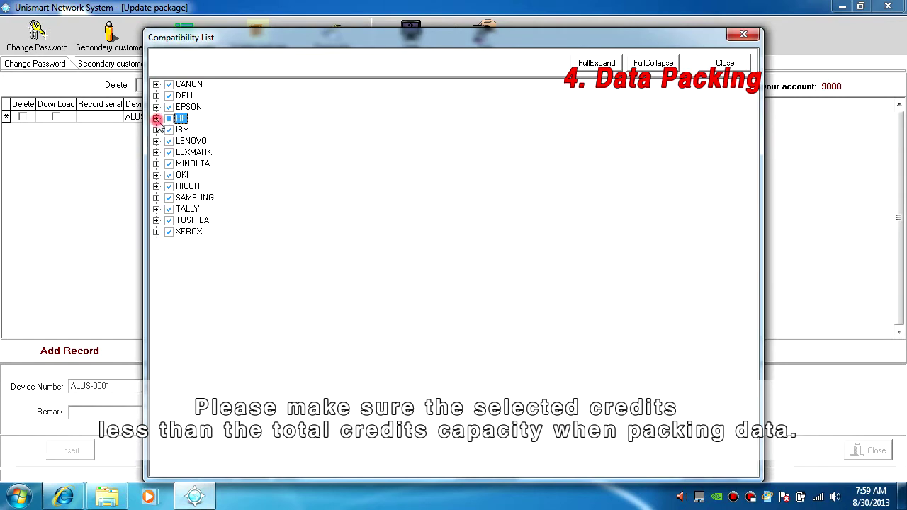
- Exclude Samsung PCB-A1 from the product compatibility list, close the list and save the update package record
{"action": "left_click", "coordinate": [157, 197]}
{"action": "left_click", "coordinate": [181, 209]}
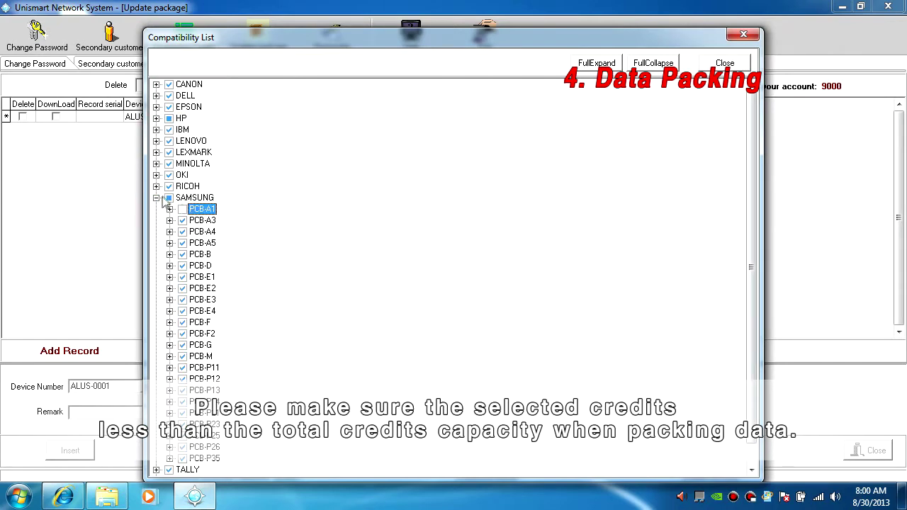
{"action": "left_click", "coordinate": [156, 197]}
{"action": "left_click", "coordinate": [703, 60]}
{"action": "left_click", "coordinate": [389, 452]}
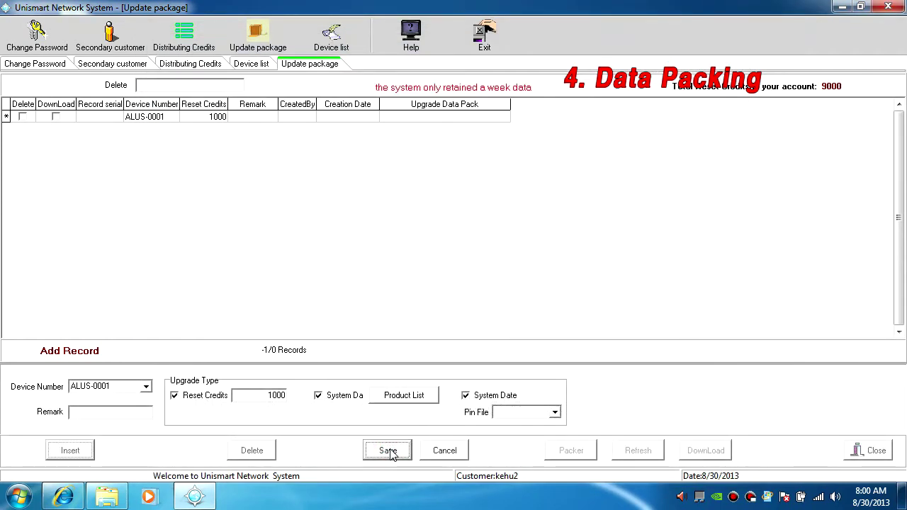
- Pack the upgrade data and download it to the desktop as ALUS-0001_20130830080452.upb
{"action": "left_click", "coordinate": [571, 450]}
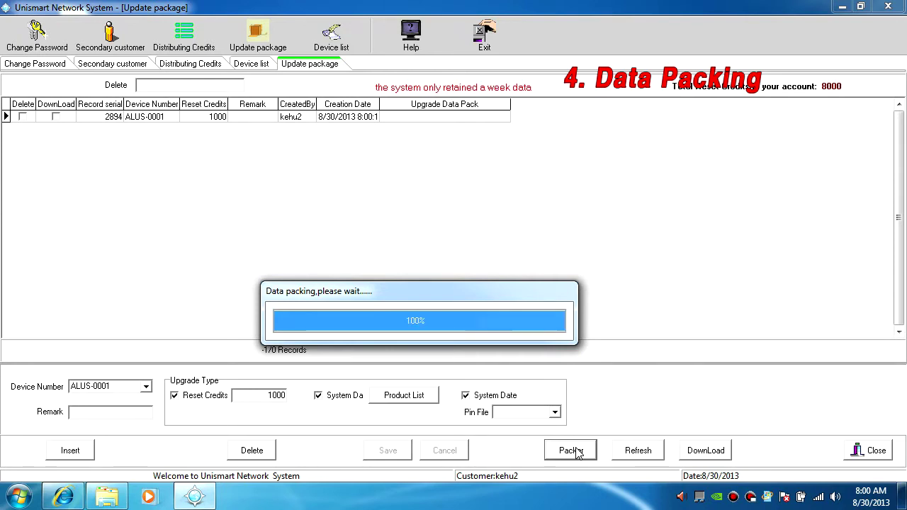
{"action": "left_click", "coordinate": [715, 454]}
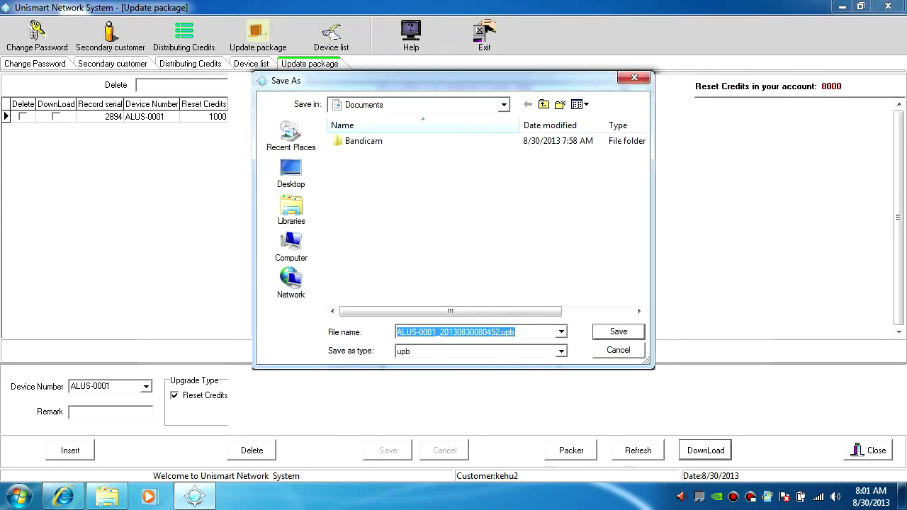
{"action": "left_click", "coordinate": [291, 186]}
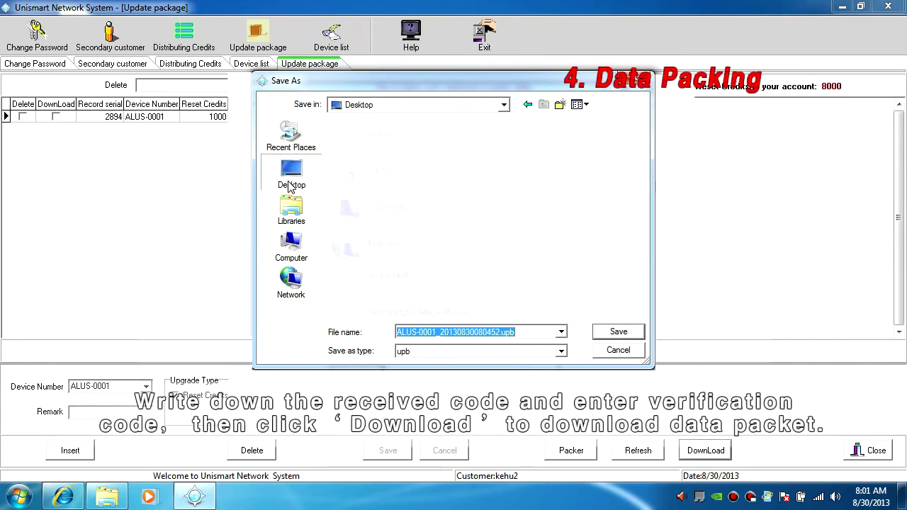
{"action": "left_click", "coordinate": [616, 333]}
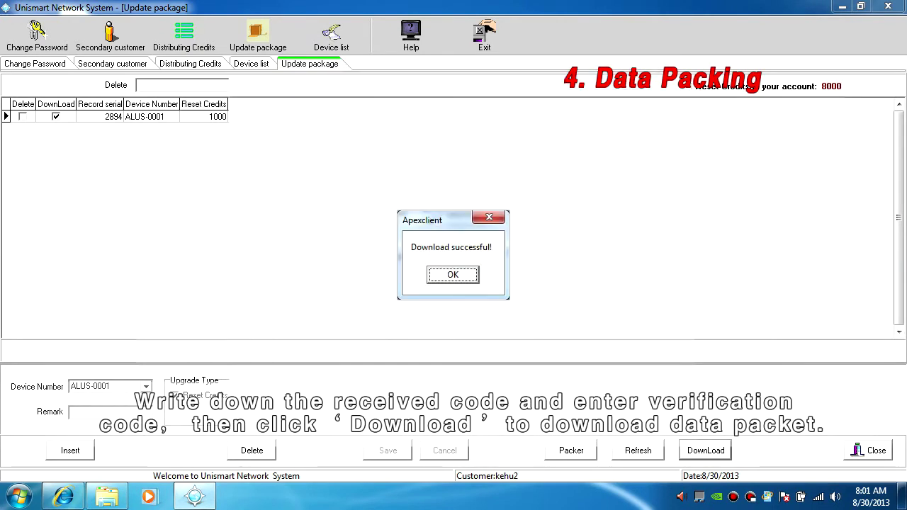
{"action": "left_click", "coordinate": [452, 274]}
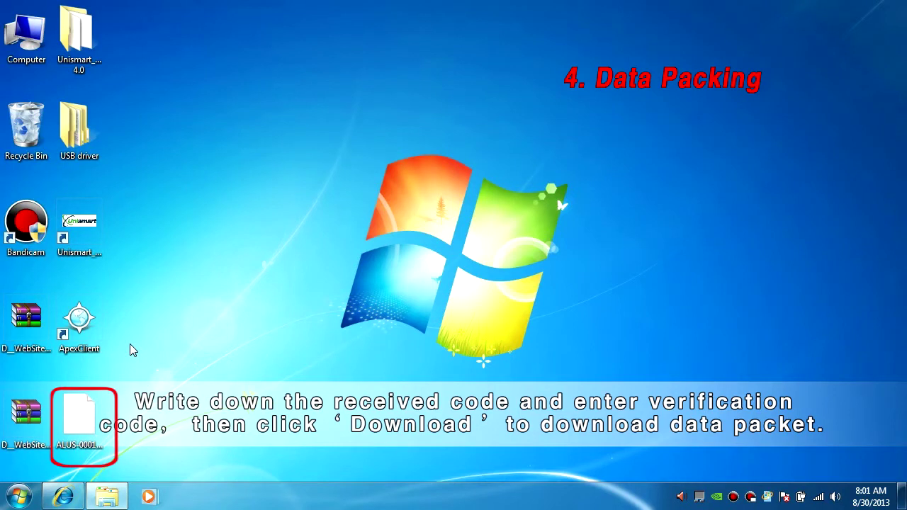
- Open Unismart_Update_software from the desktop and load ALUS-0001_20130830080452.upb from the desktop as the upgrade file
{"action": "left_click", "coordinate": [79, 225]}
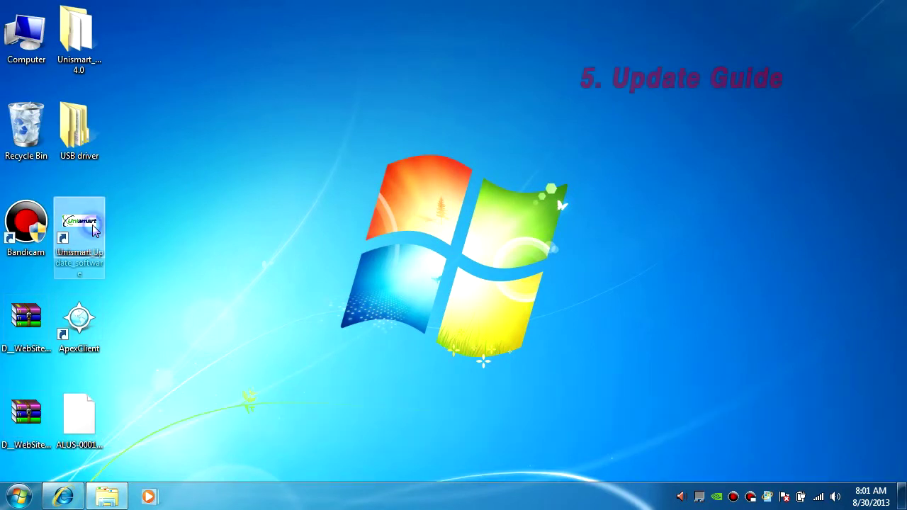
{"action": "right_click", "coordinate": [110, 231]}
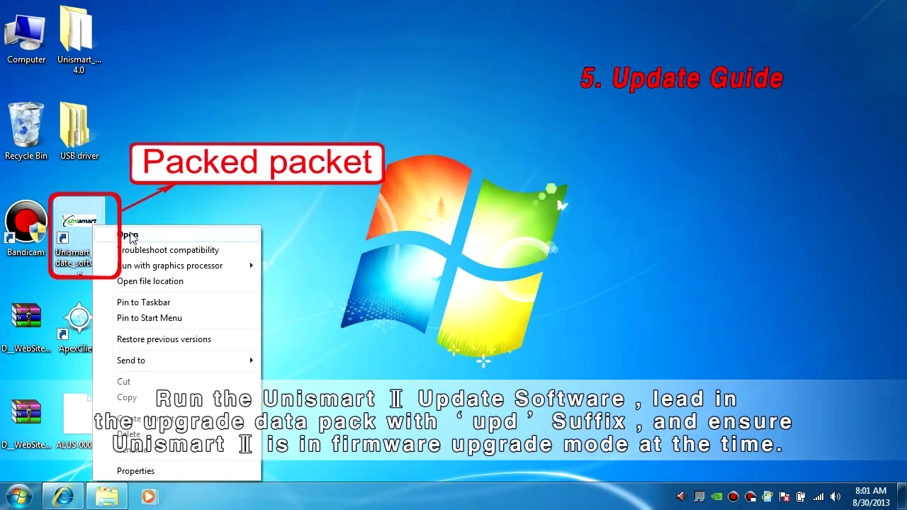
{"action": "left_click", "coordinate": [130, 234]}
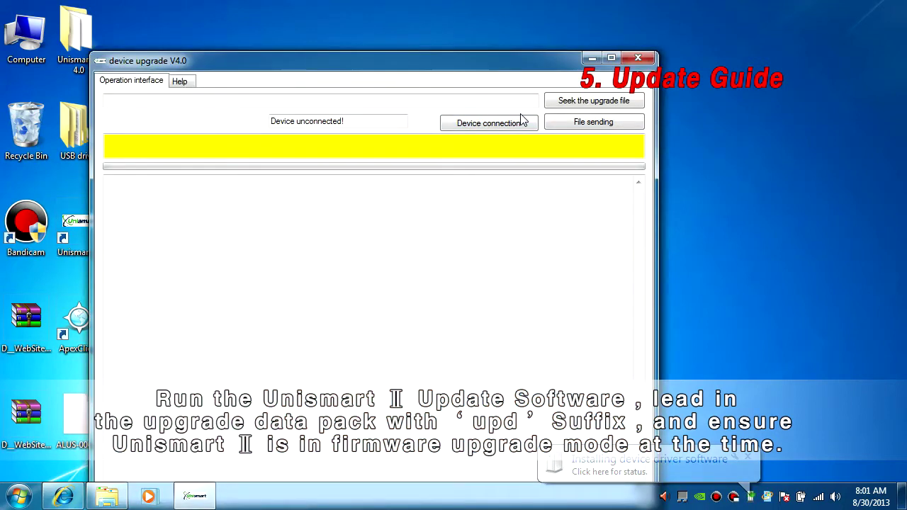
{"action": "left_click", "coordinate": [599, 100]}
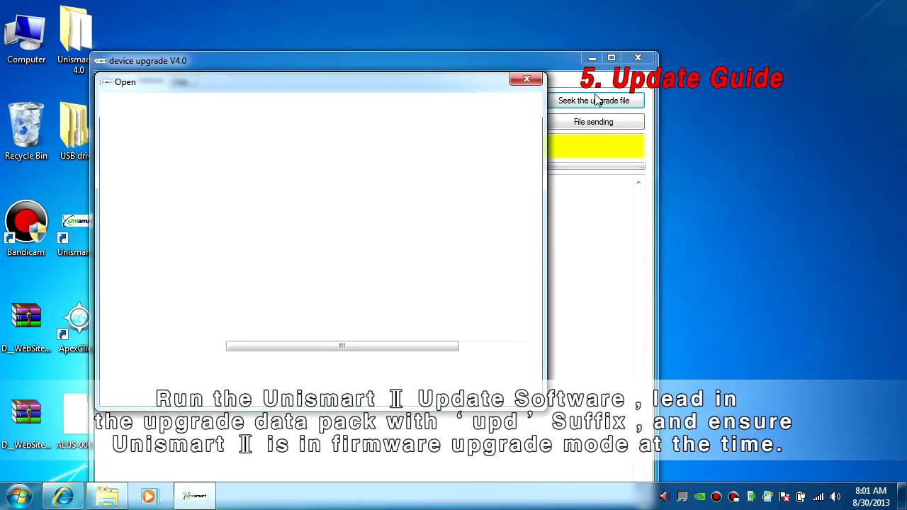
{"action": "left_click", "coordinate": [158, 170]}
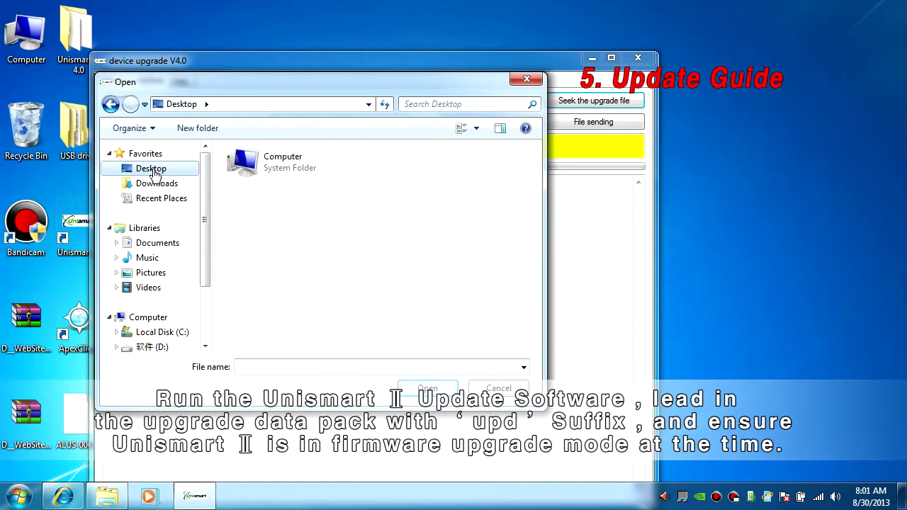
{"action": "left_click_drag", "start_coordinate": [536, 183], "coordinate": [520, 299]}
{"action": "left_click", "coordinate": [274, 219]}
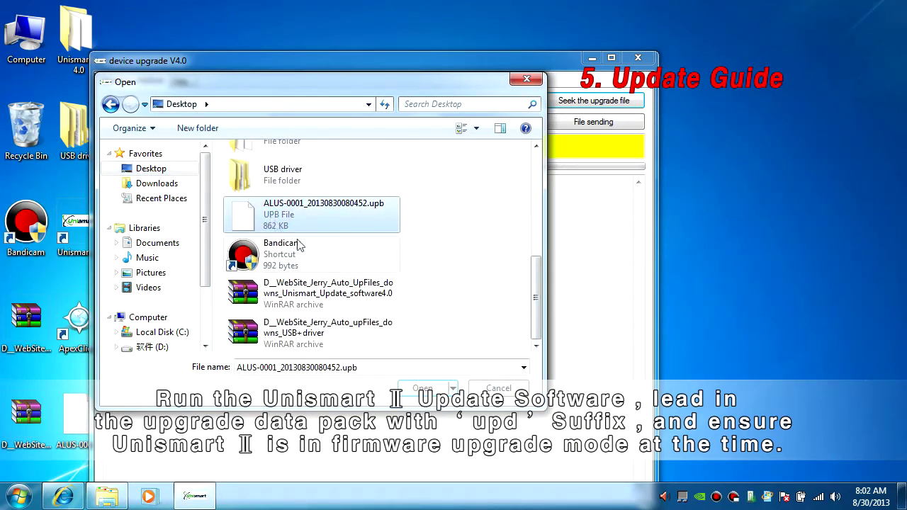
{"action": "key", "text": "Return"}
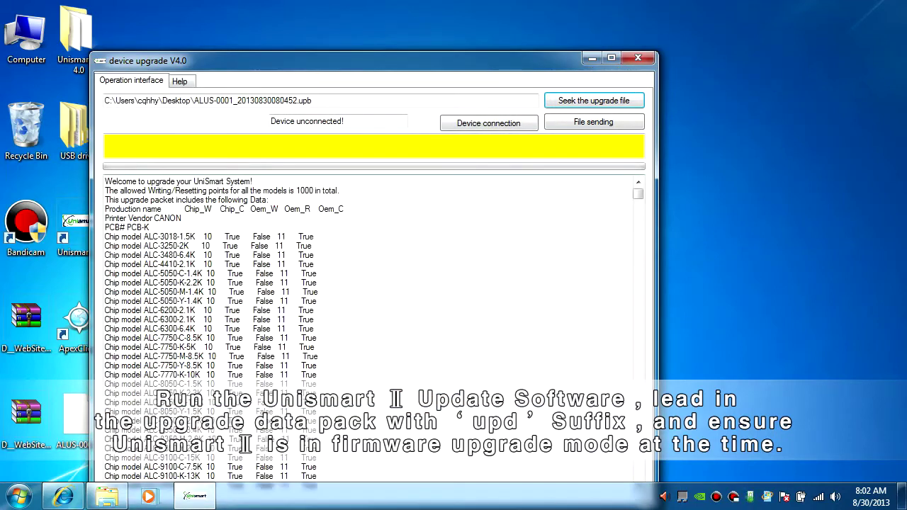
- Connect the Unismart device and send the loaded upgrade file to it
{"action": "left_click", "coordinate": [487, 124]}
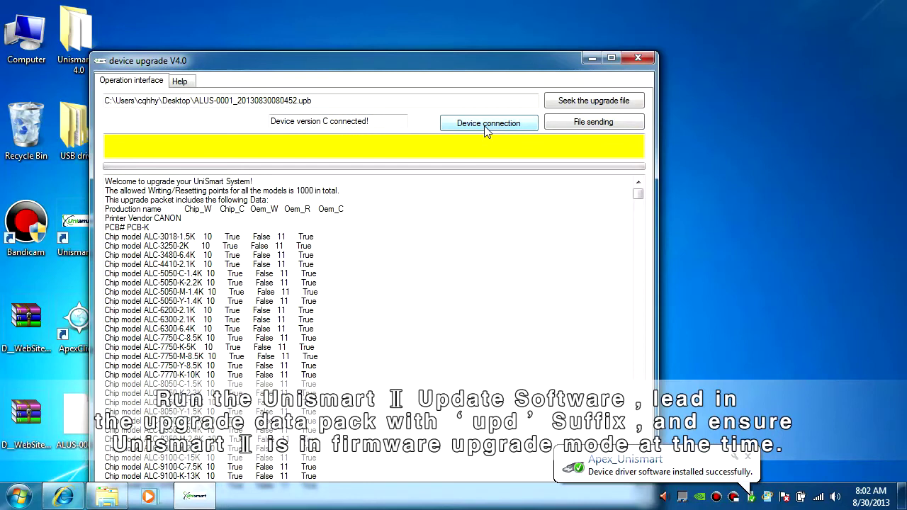
{"action": "left_click", "coordinate": [593, 124]}
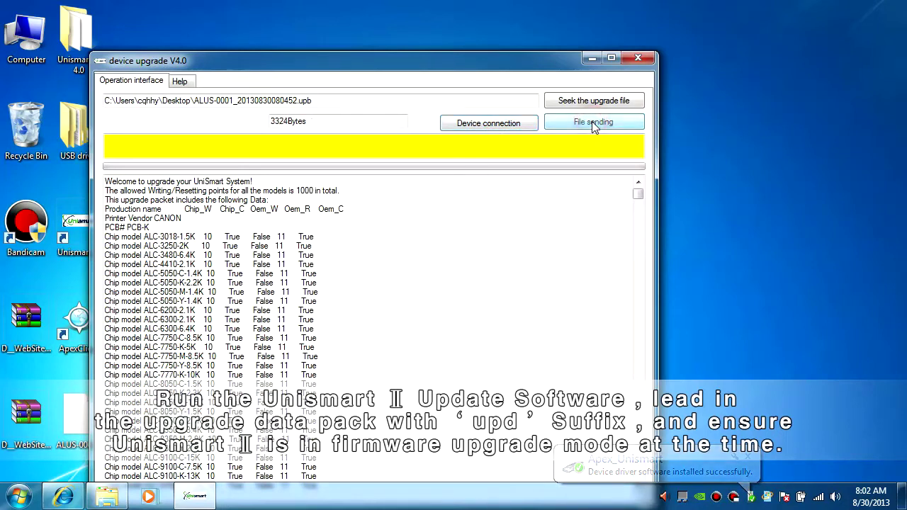